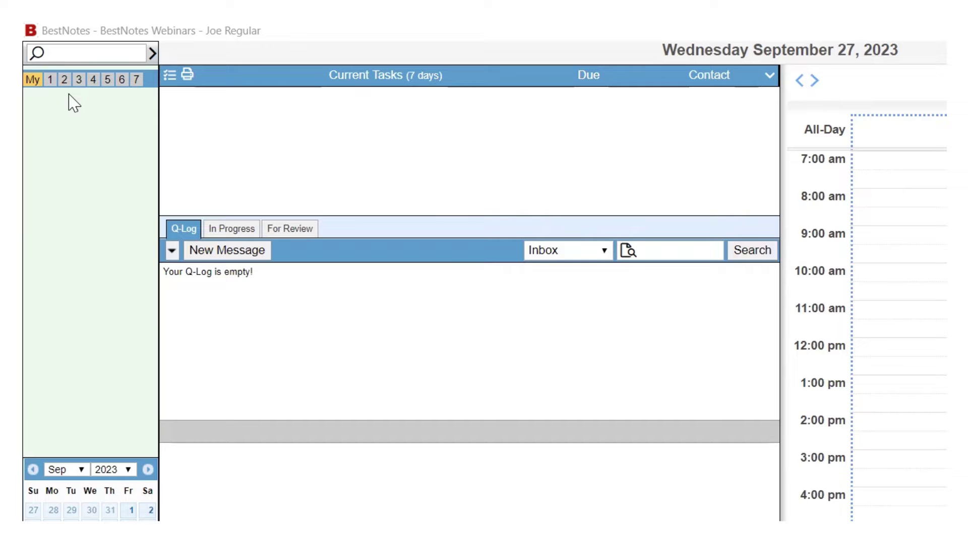
Search contacts for the new client's last name to list matching records.
{"action": "left_click", "coordinate": [66, 52]}
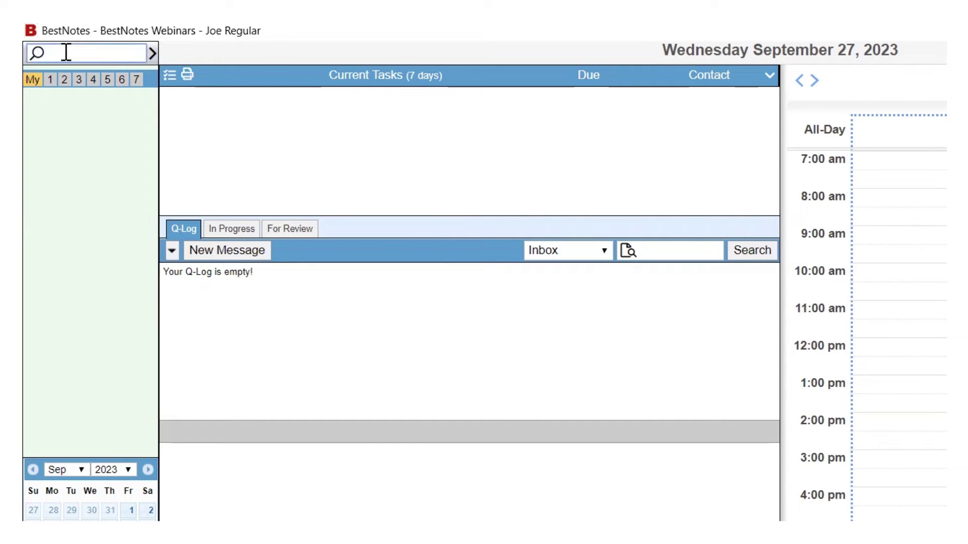
{"action": "type", "text": "Doe"}
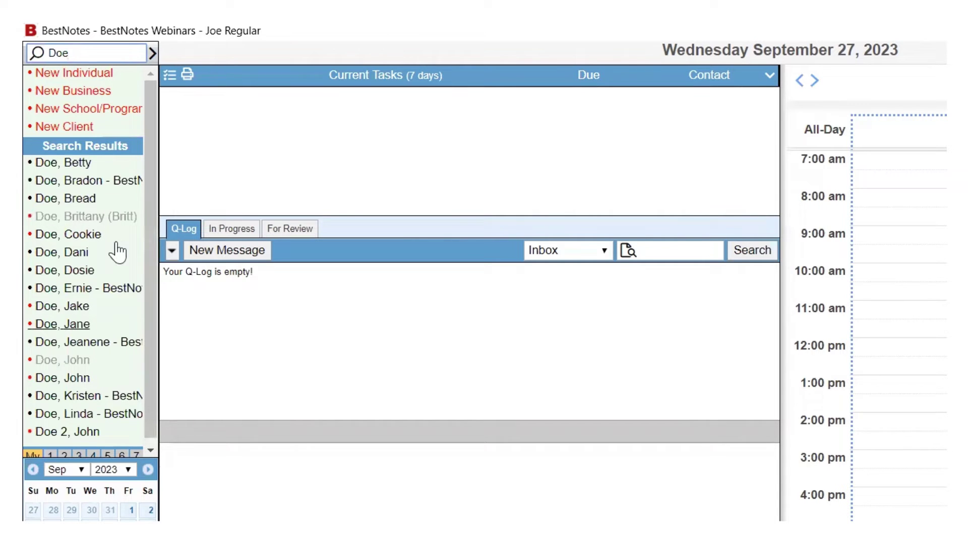
Create a new client with first and last name, grant Inquiry Leads access, and save.
{"action": "left_click", "coordinate": [55, 127]}
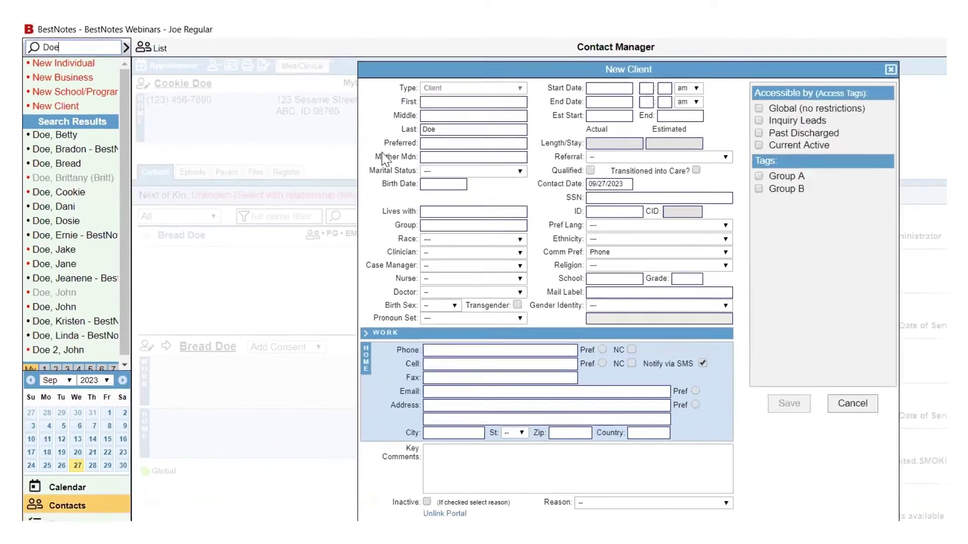
{"action": "left_click", "coordinate": [433, 100]}
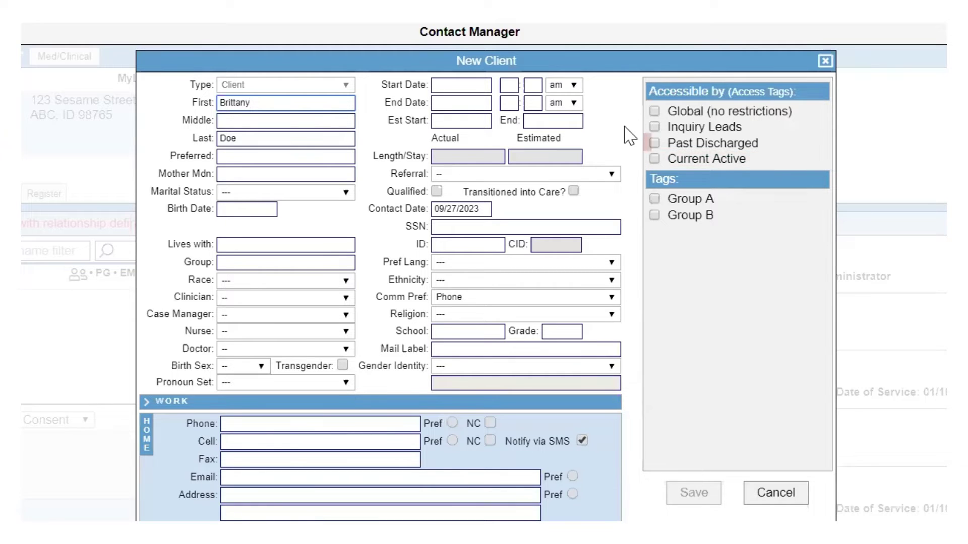
{"action": "left_click", "coordinate": [654, 126]}
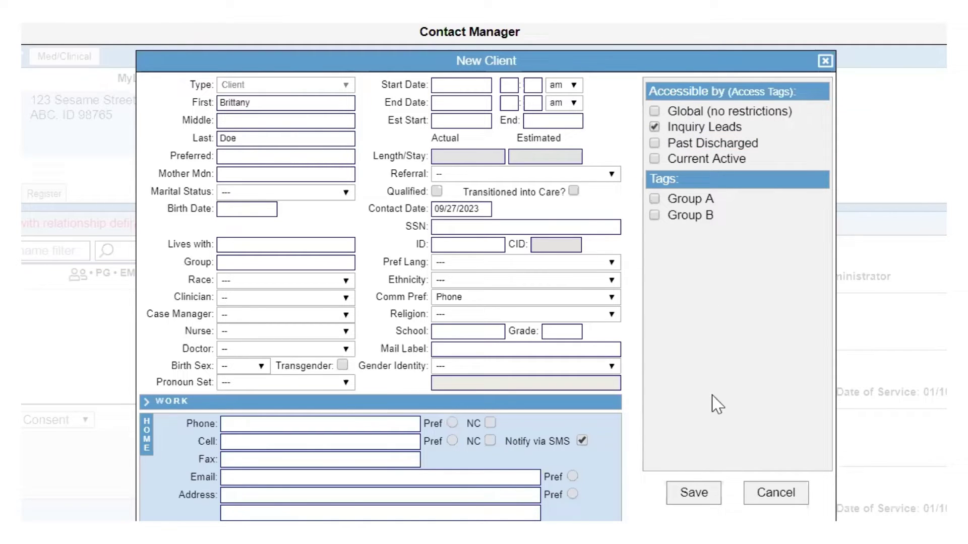
{"action": "left_click", "coordinate": [691, 501]}
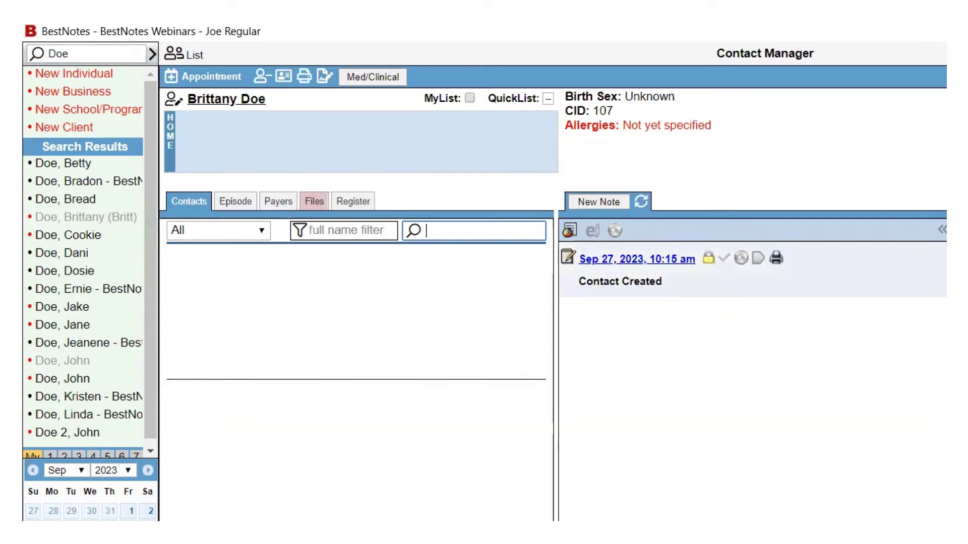
Review the saved client record showing CID 107 and its Contact Created note.
{"action": "left_click", "coordinate": [426, 231]}
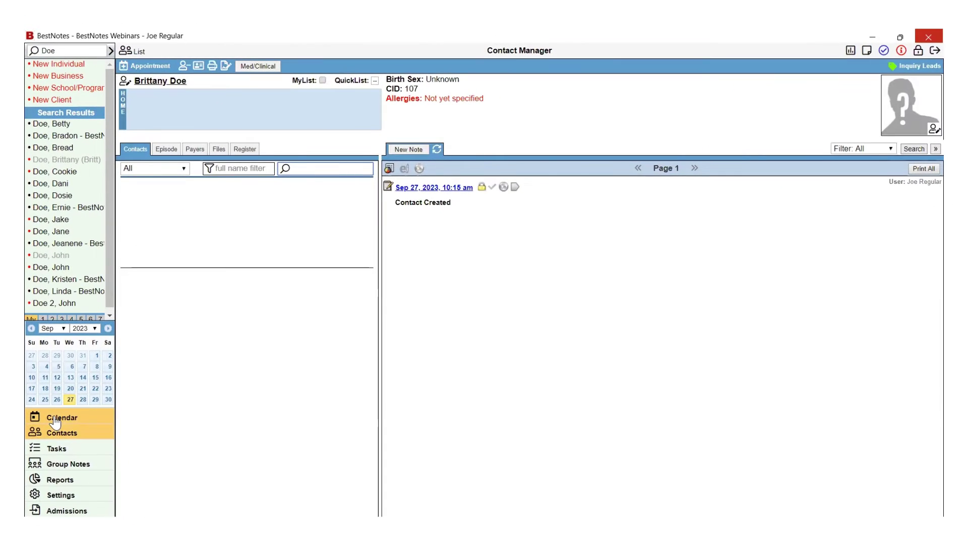
Switch to the calendar dashboard for Wednesday, September 27, 2023.
{"action": "left_click", "coordinate": [96, 420]}
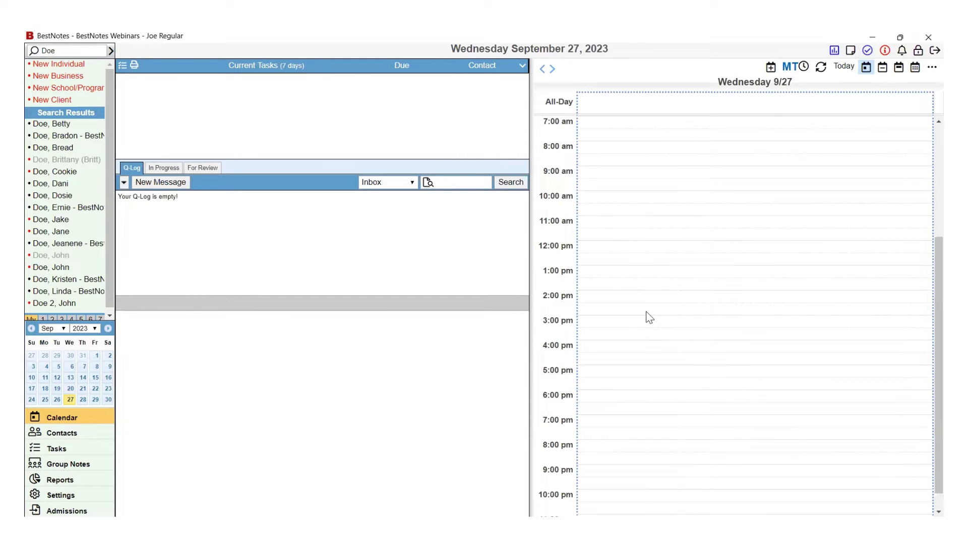
Start a Client Intake - ADM appointment on 09/27/2023 from 2:00 to 3:00 PM.
{"action": "double_click", "coordinate": [648, 298]}
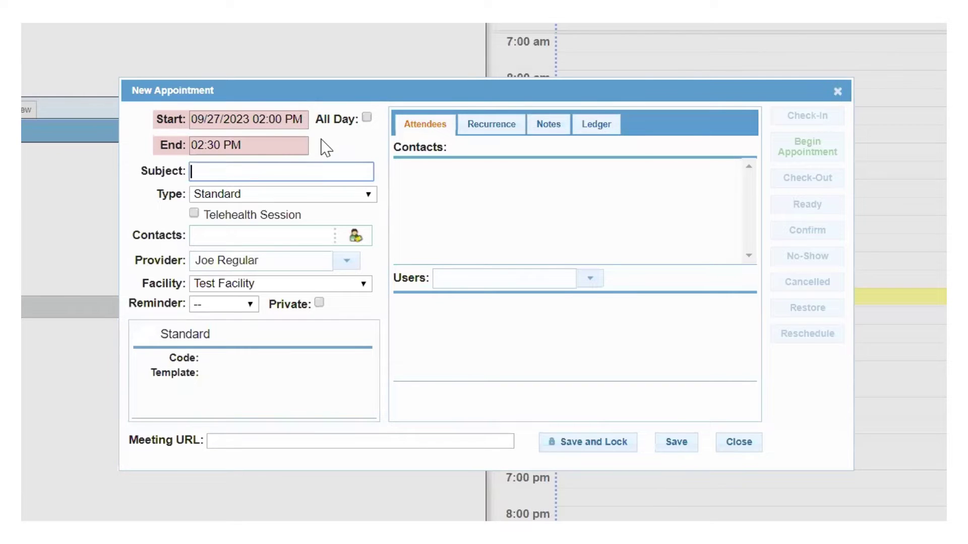
{"action": "left_click", "coordinate": [358, 197]}
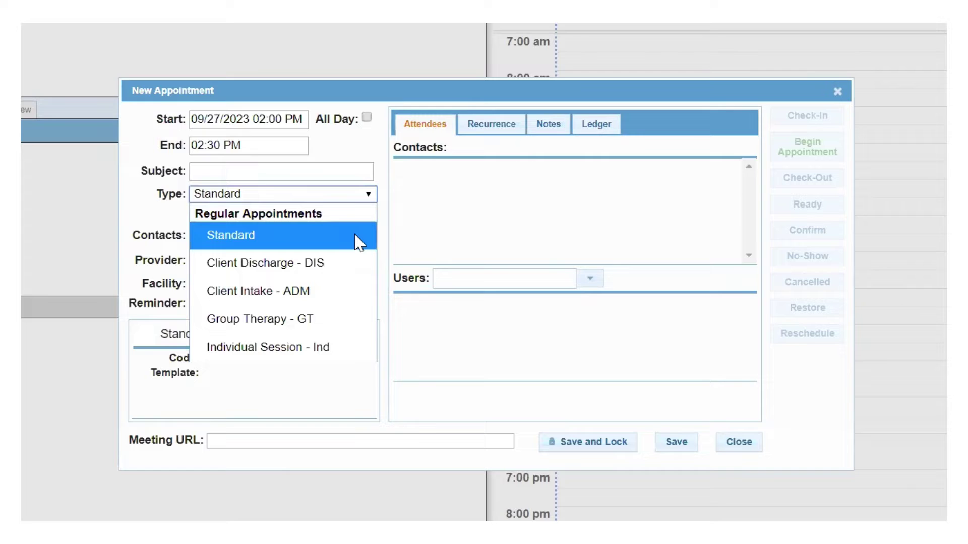
{"action": "left_click", "coordinate": [352, 294]}
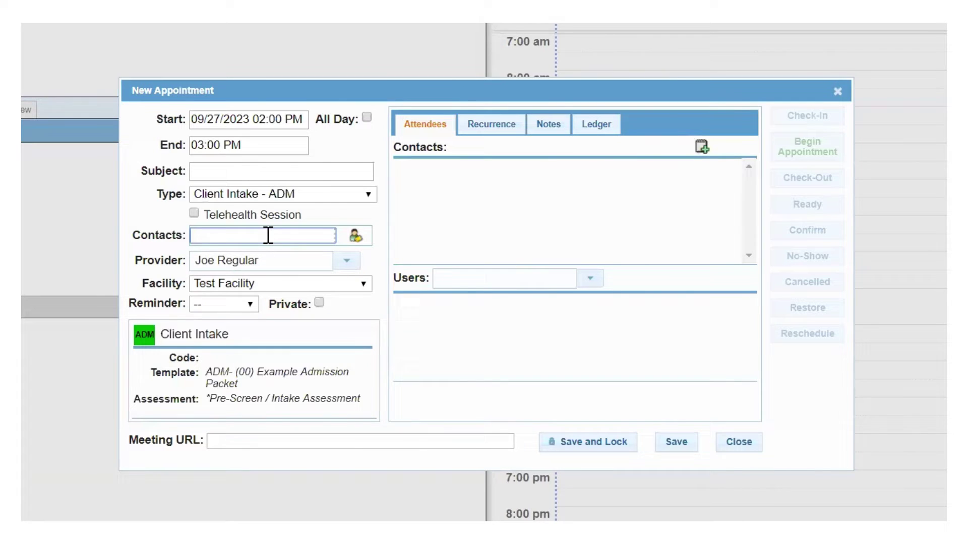
Add the new client as the appointment contact and save it in the 2:00–3:00 PM slot.
{"action": "type", "text": "Doe"}
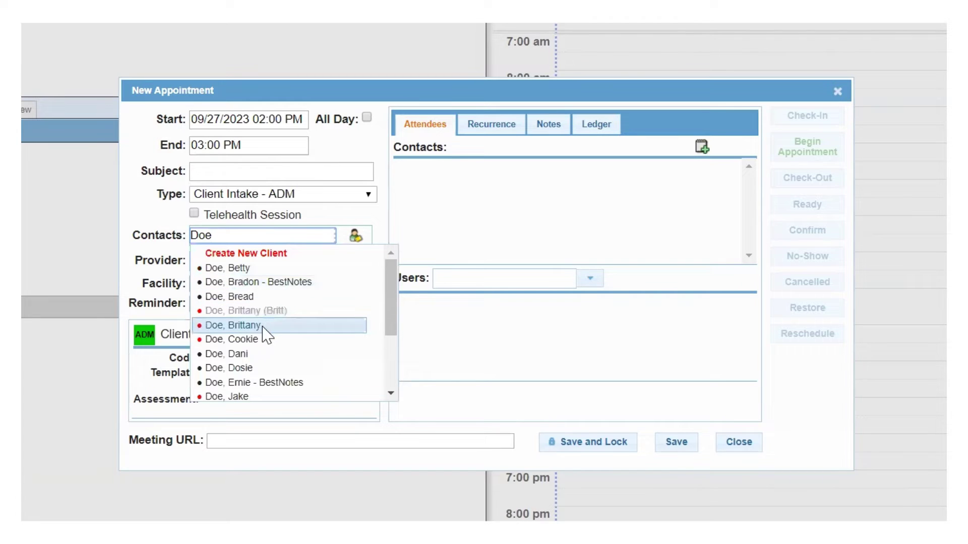
{"action": "left_click", "coordinate": [231, 327]}
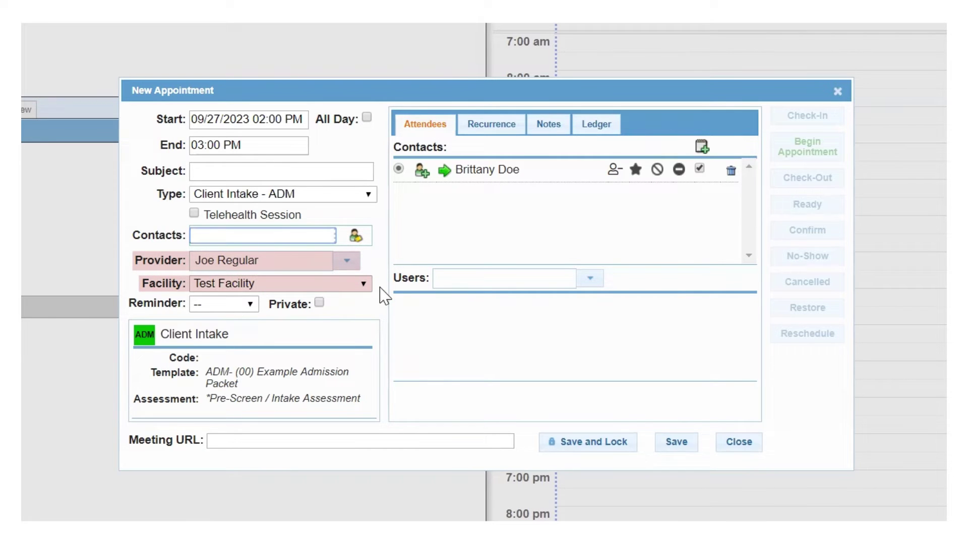
{"action": "left_click", "coordinate": [673, 447]}
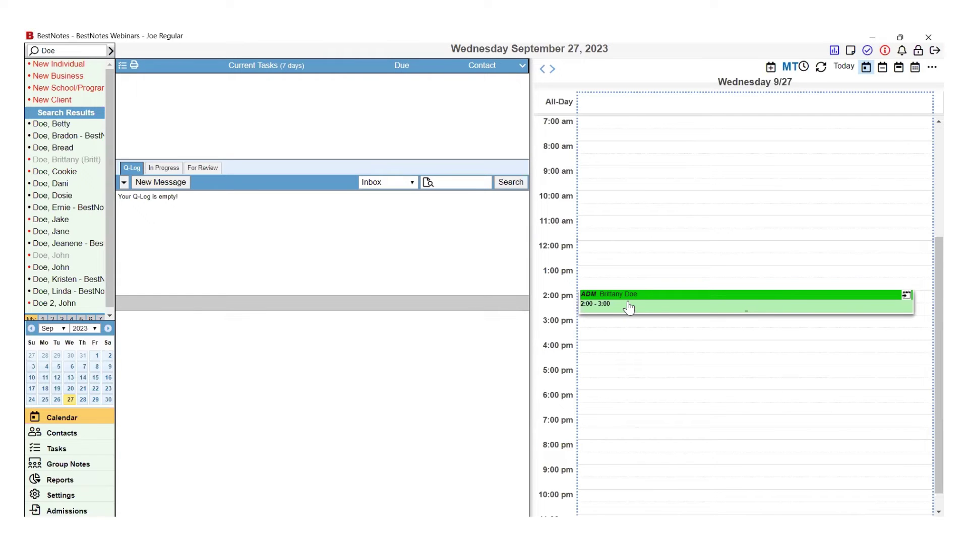
Check the client in to the intake appointment, opening the Pre-Screen / Intake Assessment.
{"action": "left_click", "coordinate": [628, 307]}
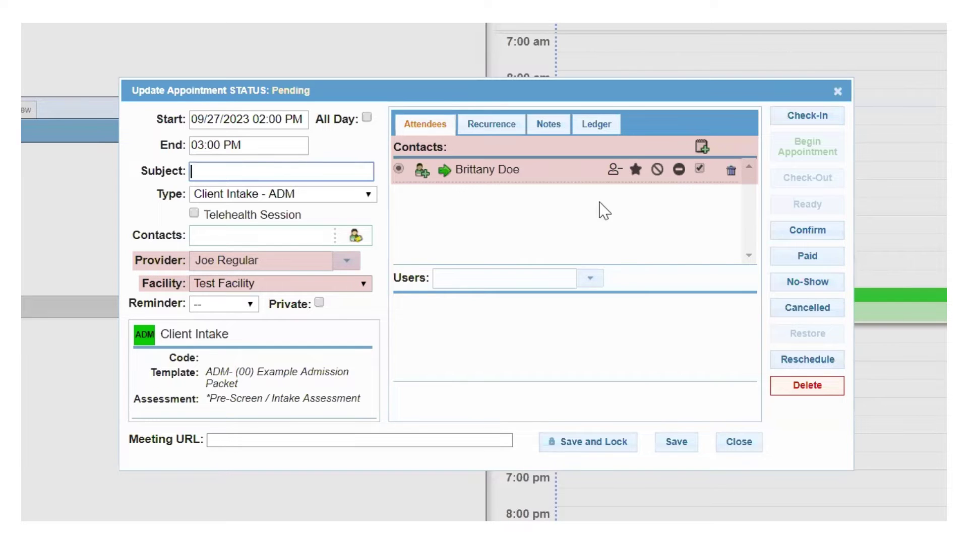
{"action": "left_click", "coordinate": [783, 126]}
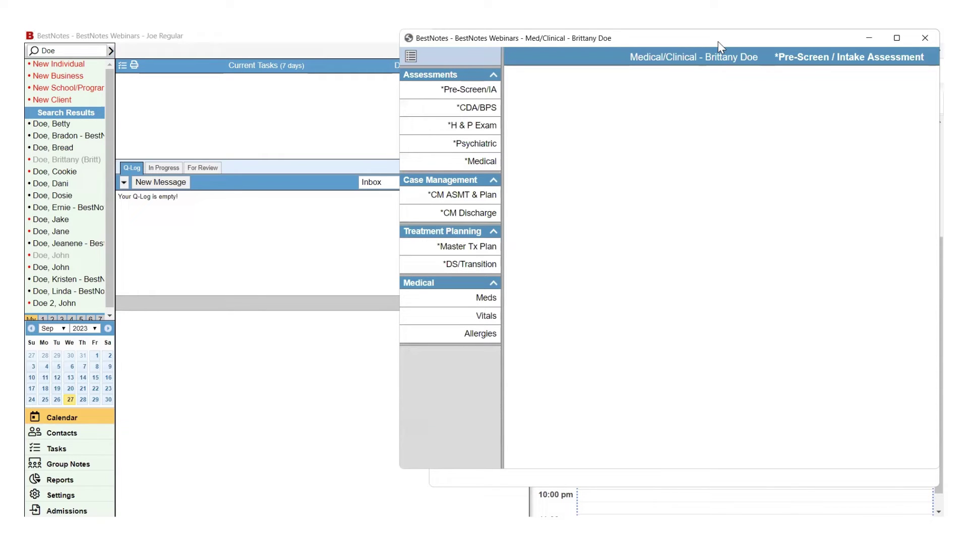
Place the Medical/Clinical window beside the Admissions Packet editor, keeping the assessment in front.
{"action": "left_click_drag", "start_coordinate": [718, 42], "coordinate": [370, 65]}
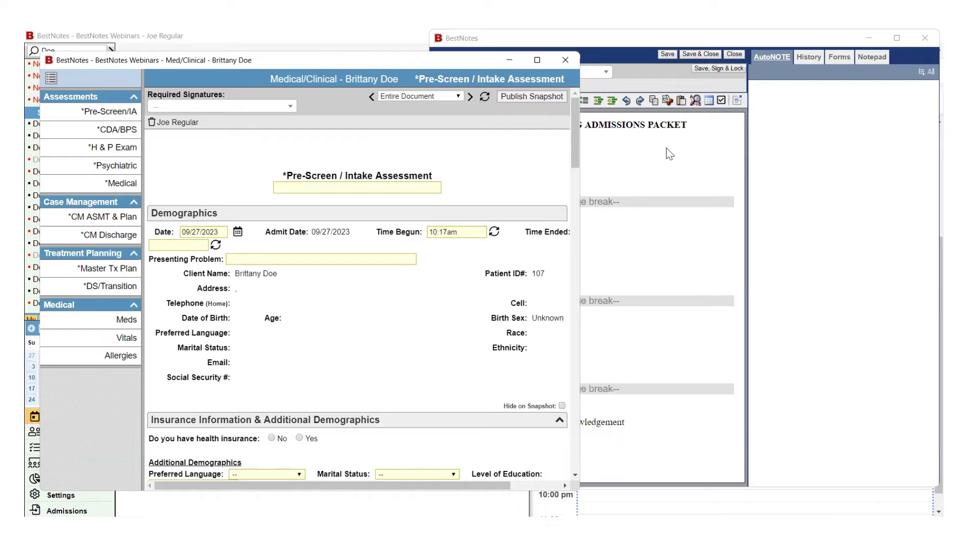
{"action": "left_click", "coordinate": [667, 148]}
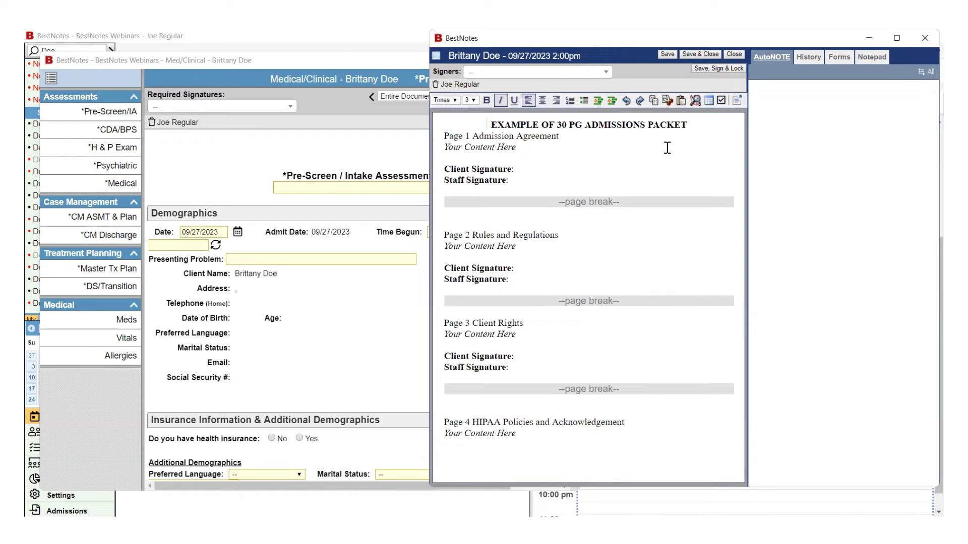
{"action": "left_click", "coordinate": [376, 162]}
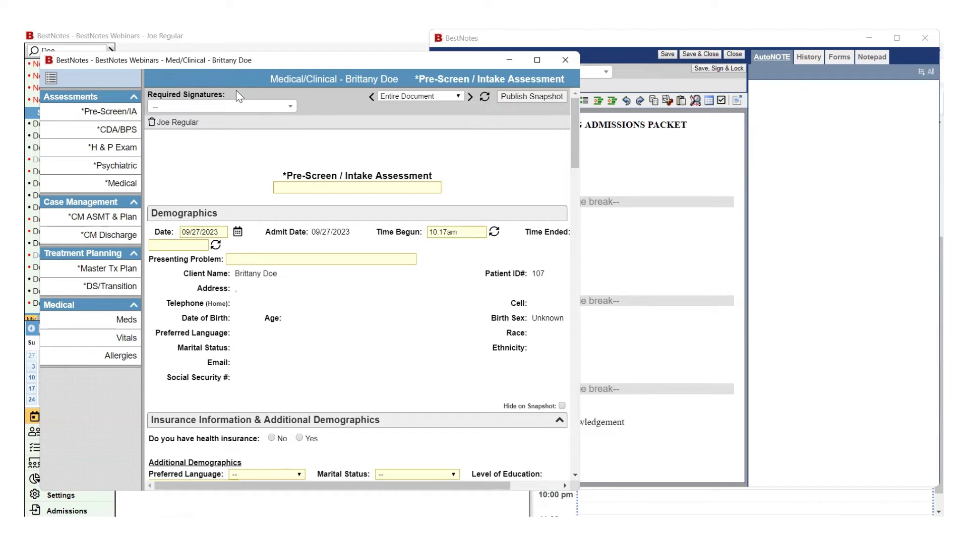
Require a second staff signature, then publish and sign the intake assessment snapshot.
{"action": "left_click", "coordinate": [290, 106]}
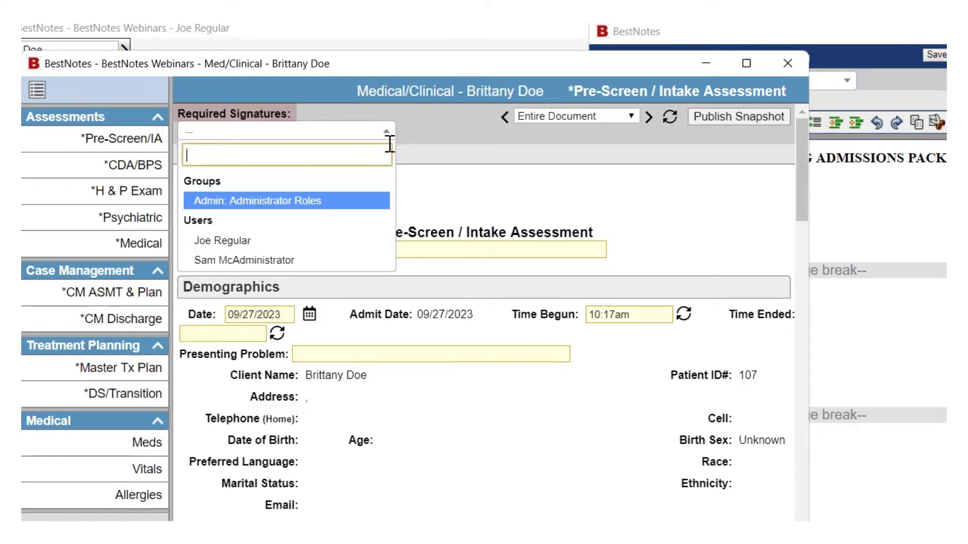
{"action": "left_click", "coordinate": [323, 260]}
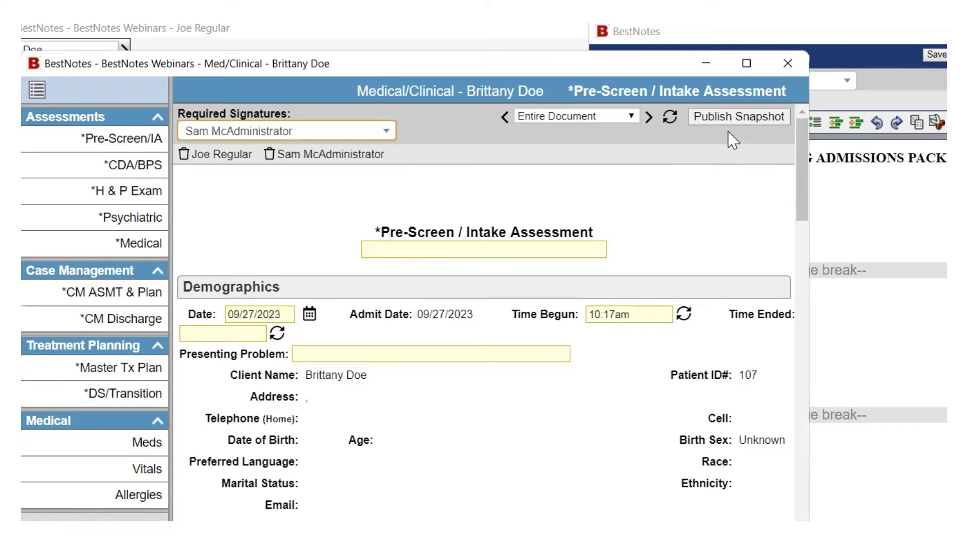
{"action": "left_click", "coordinate": [732, 117]}
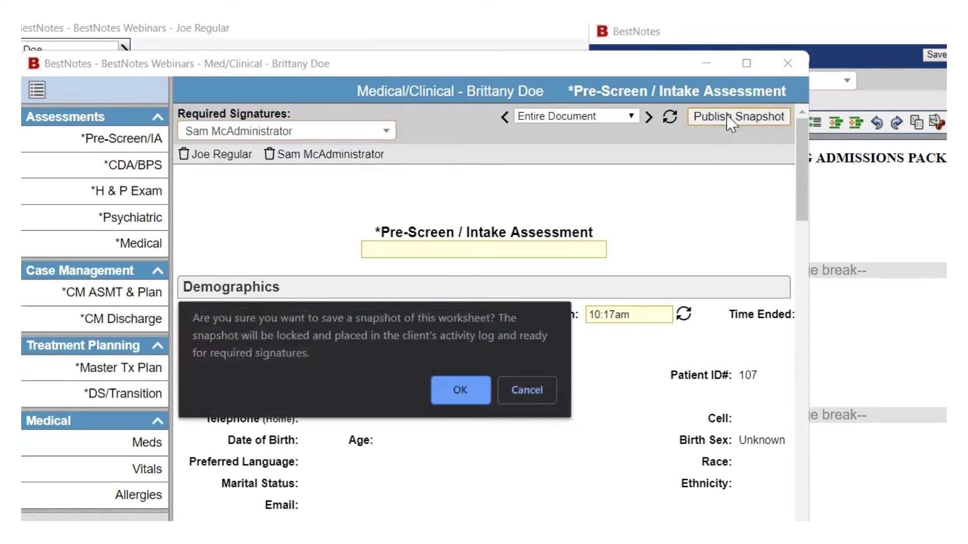
{"action": "left_click", "coordinate": [456, 391]}
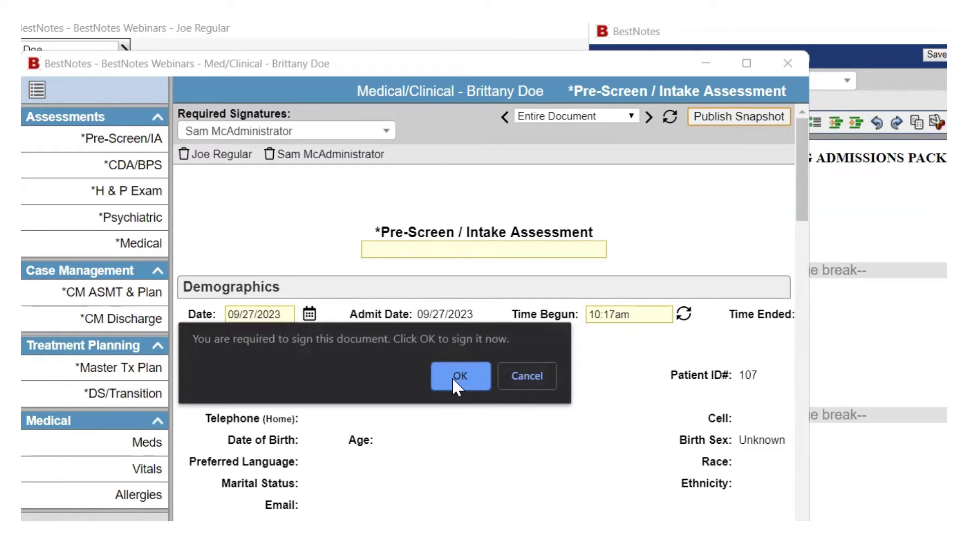
{"action": "left_click", "coordinate": [457, 383]}
{"action": "left_click", "coordinate": [503, 379]}
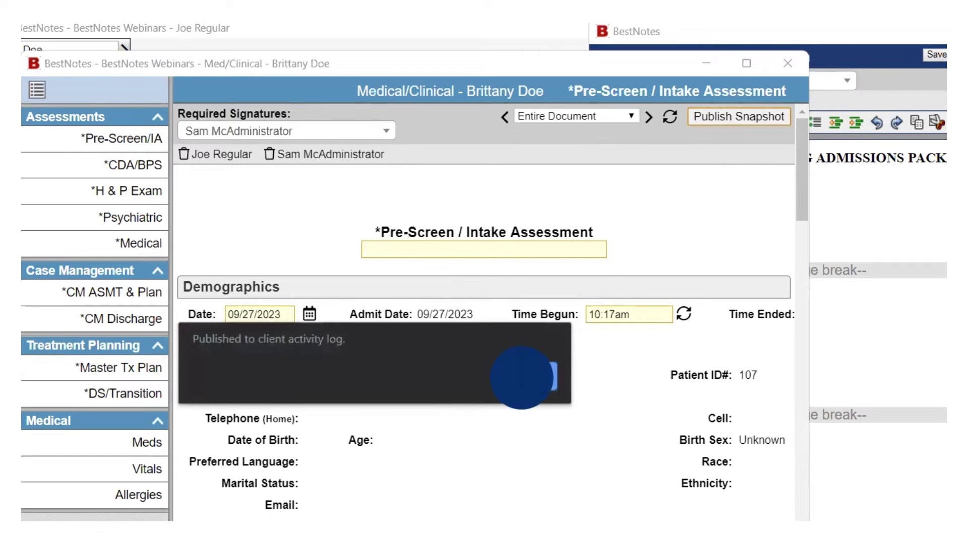
Close the chart, add the client as admissions packet signer, then sign and lock the note.
{"action": "left_click", "coordinate": [786, 64]}
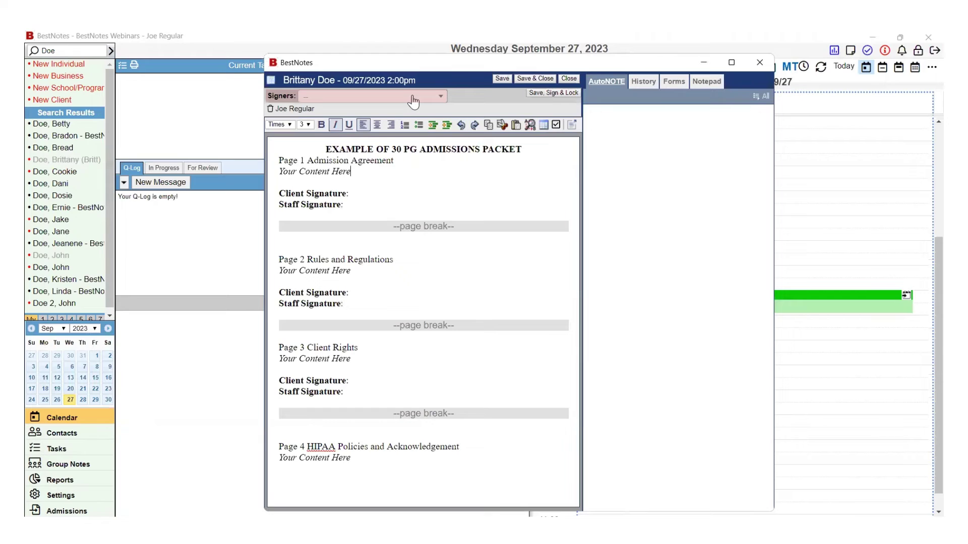
{"action": "left_click", "coordinate": [413, 102]}
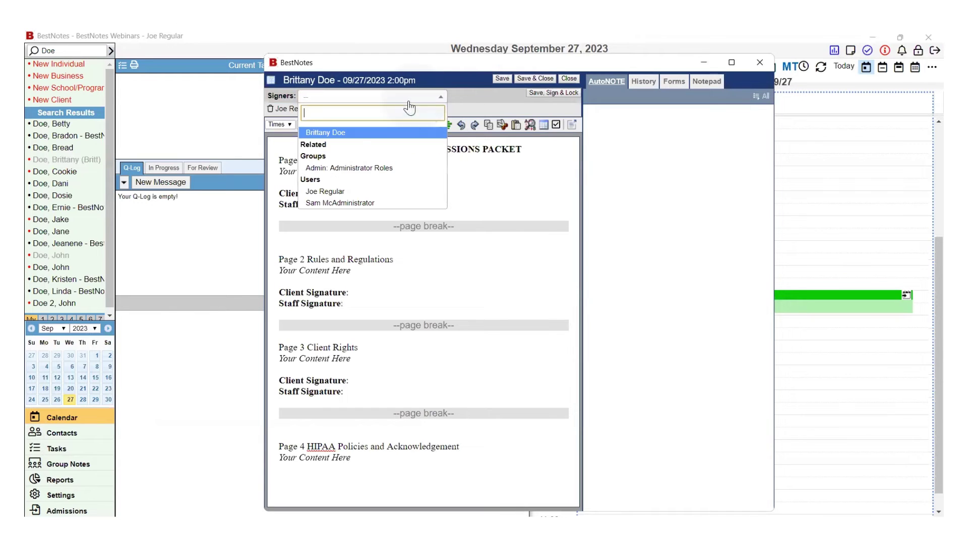
{"action": "left_click", "coordinate": [362, 131]}
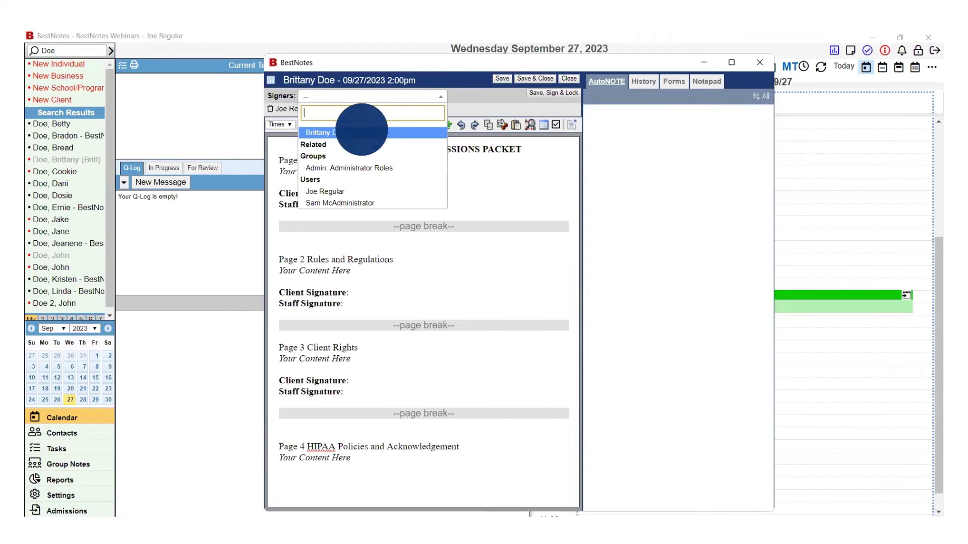
{"action": "left_click", "coordinate": [552, 95]}
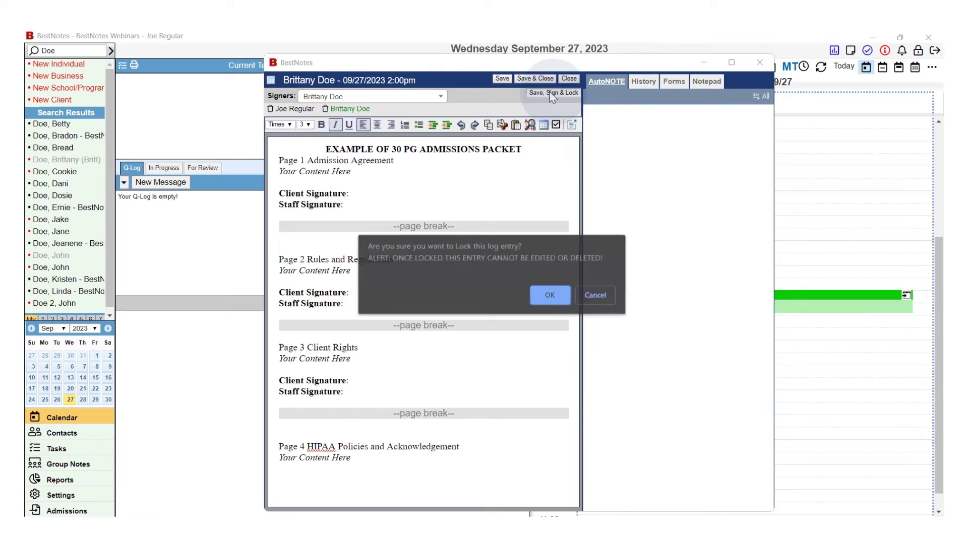
{"action": "left_click", "coordinate": [549, 296]}
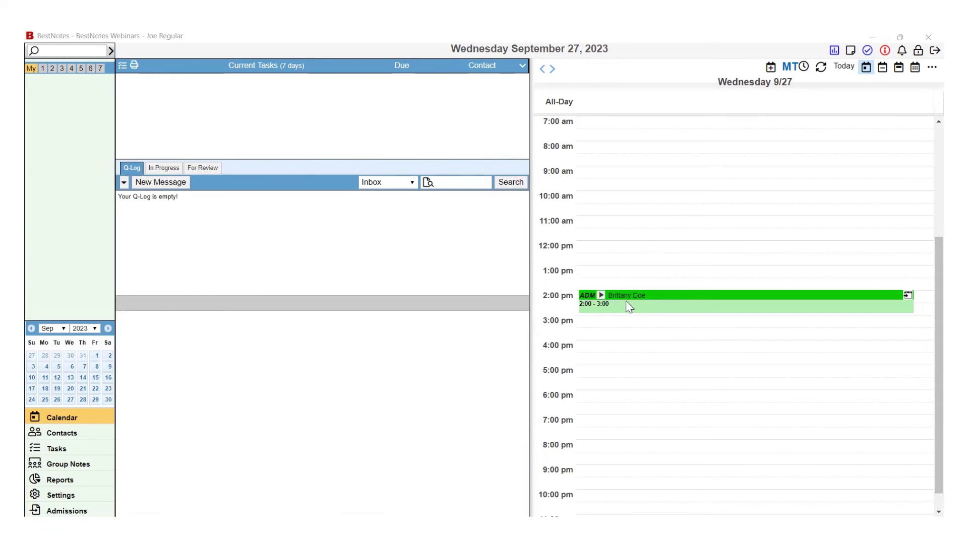
Go from the client's 2:00 pm appointment to her contact record and open her PIN setup.
{"action": "left_click", "coordinate": [629, 307]}
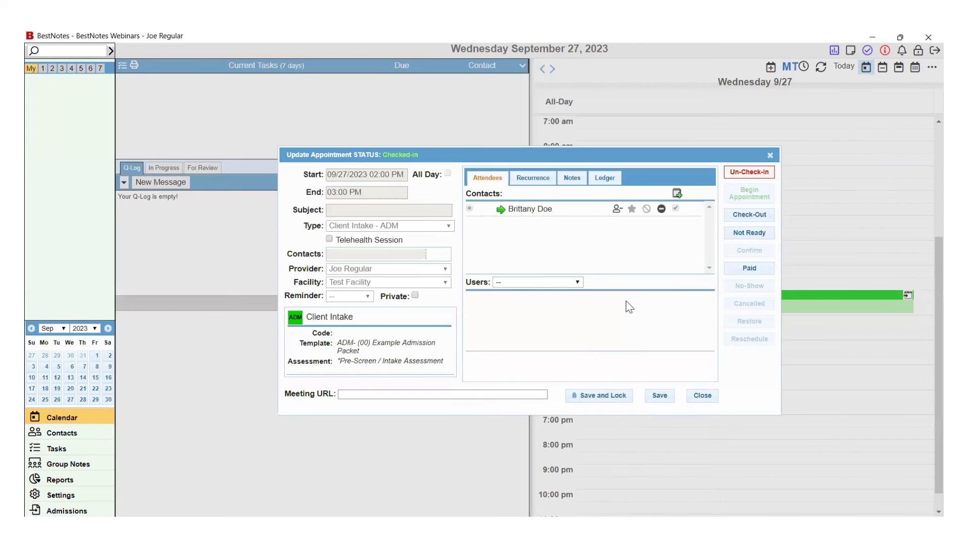
{"action": "left_click", "coordinate": [501, 209]}
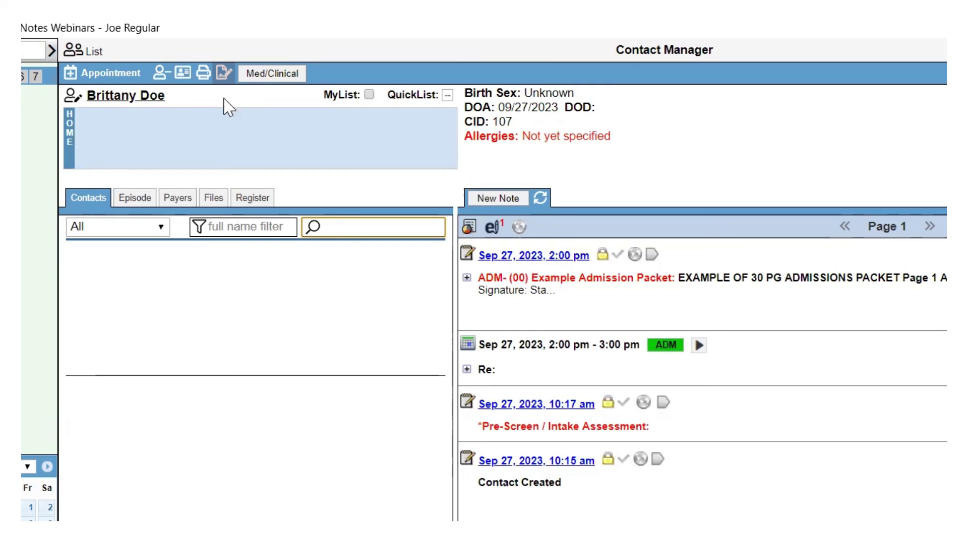
{"action": "left_click", "coordinate": [222, 74]}
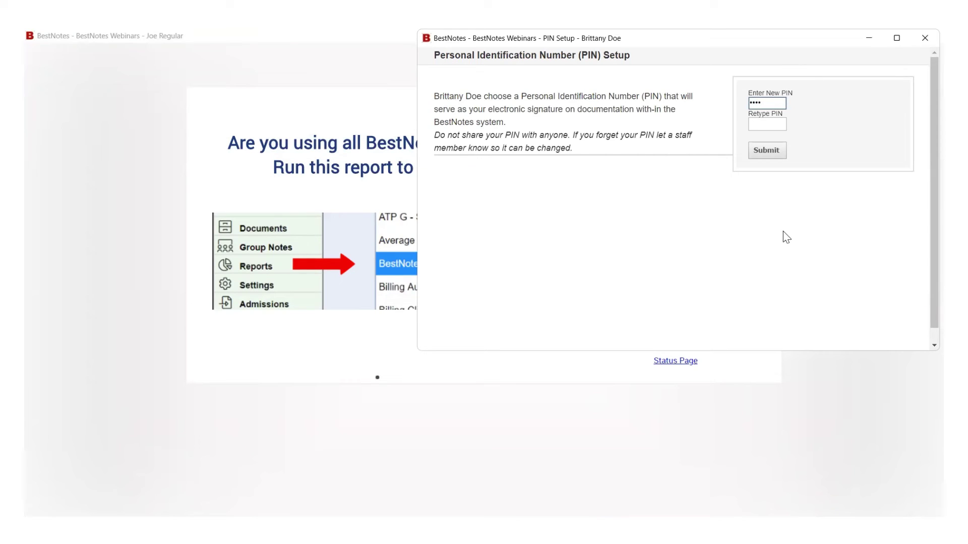
Re-enter the client's new PIN to confirm it, save it, and dismiss the saved message.
{"action": "key", "text": "Tab"}
{"action": "left_click", "coordinate": [770, 152]}
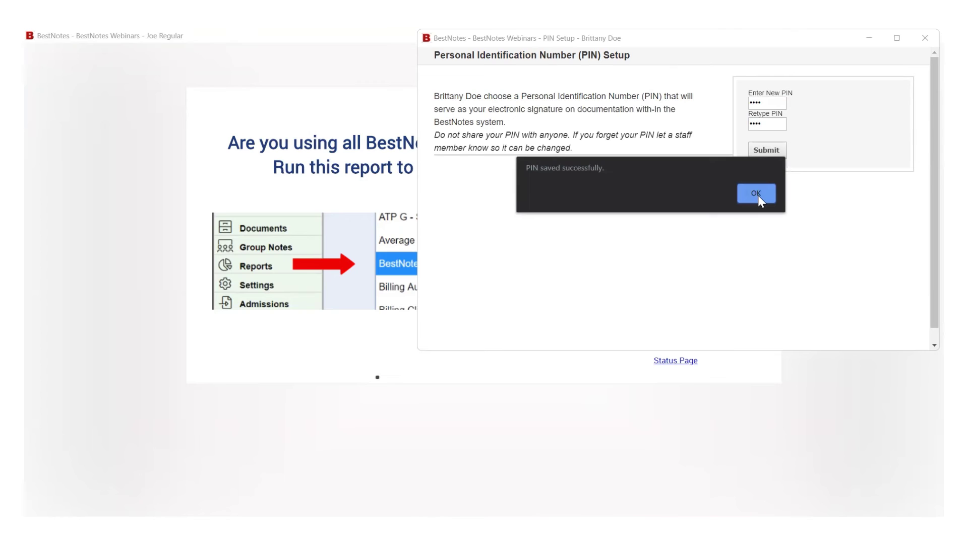
{"action": "left_click", "coordinate": [758, 195]}
Unlock BestNotes by entering the account password on the lock screen.
{"action": "left_click", "coordinate": [640, 274]}
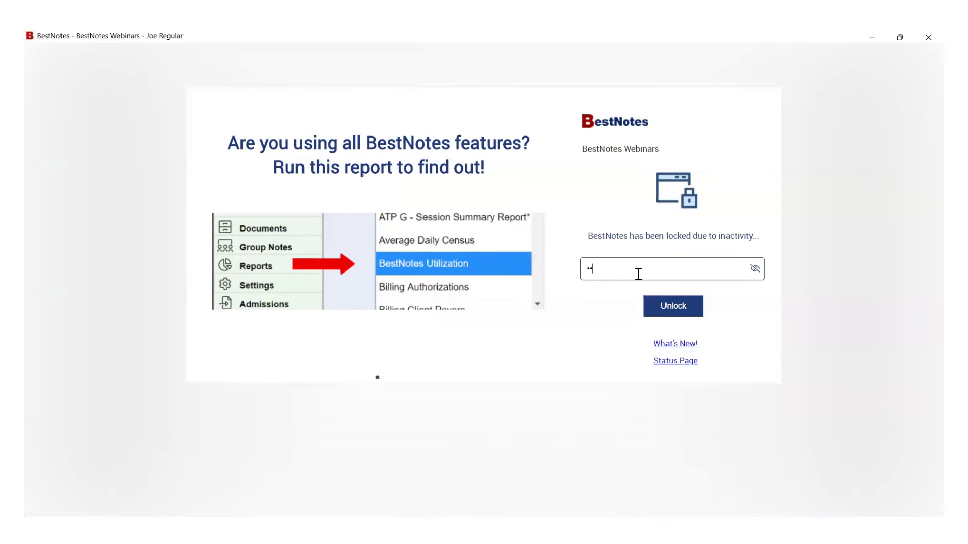
{"action": "key", "text": "Return"}
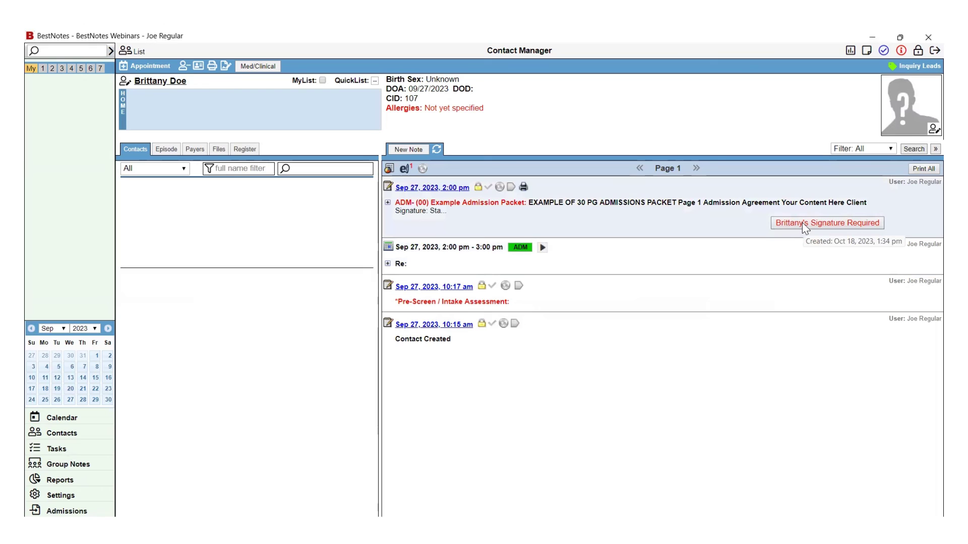
Open the Signature Required admissions packet and sign it with the client's PIN.
{"action": "left_click", "coordinate": [803, 224]}
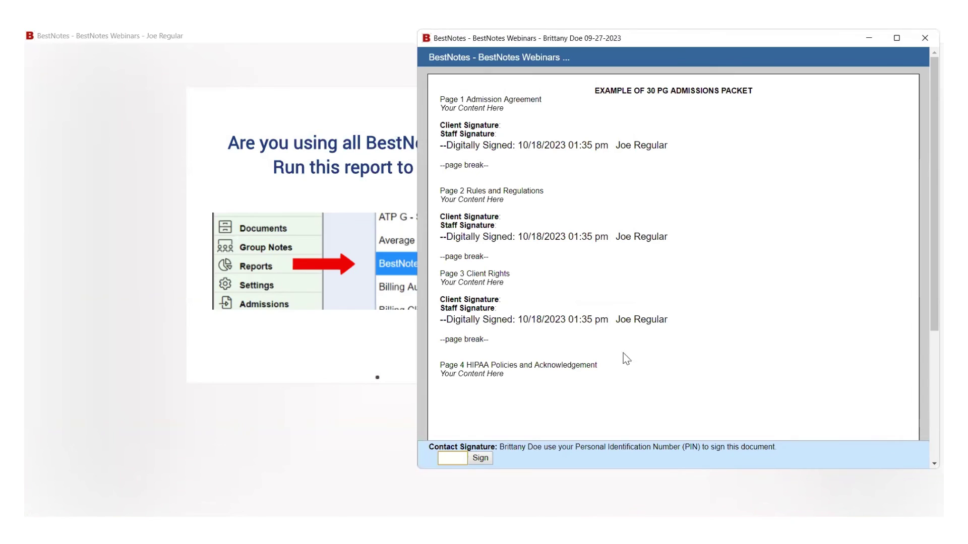
{"action": "left_click", "coordinate": [456, 458]}
{"action": "type", "text": "••"}
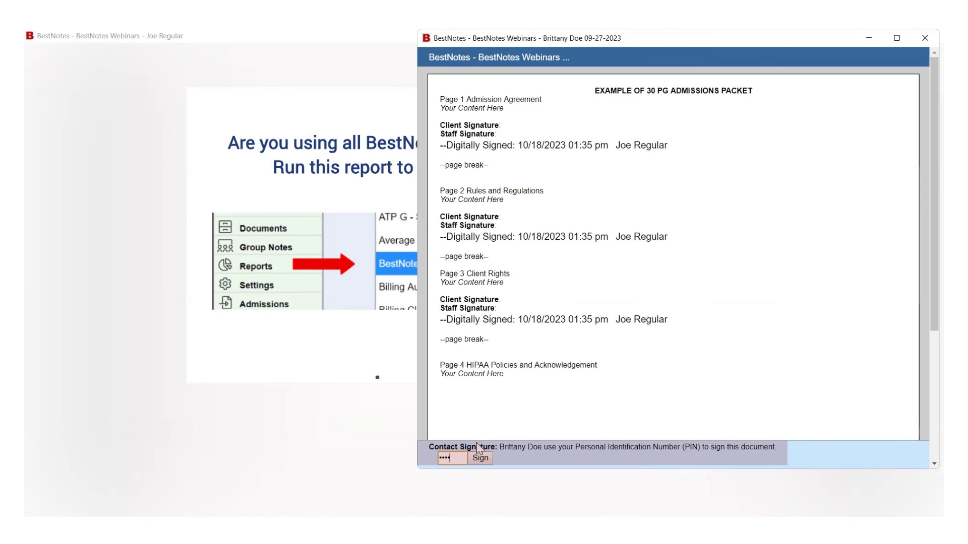
{"action": "left_click", "coordinate": [481, 459]}
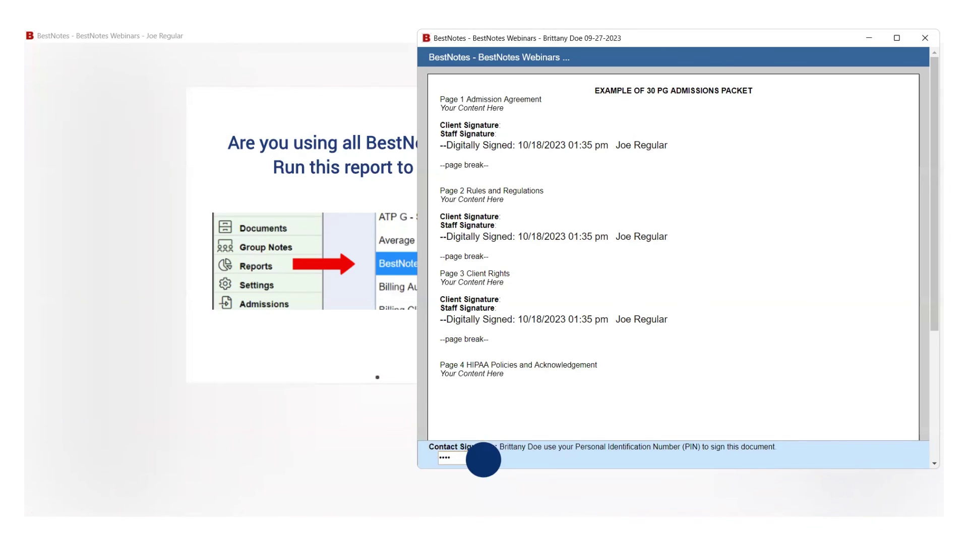
{"action": "left_click", "coordinate": [704, 254]}
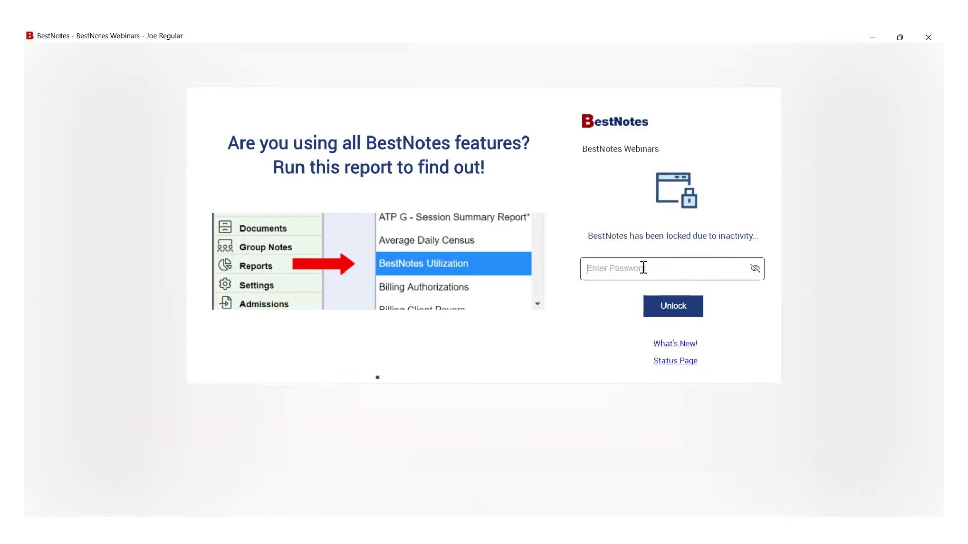
Enter the account password on the inactivity lock screen to unlock BestNotes.
{"action": "type", "text": "••••••••••••••••"}
{"action": "key", "text": "Return"}
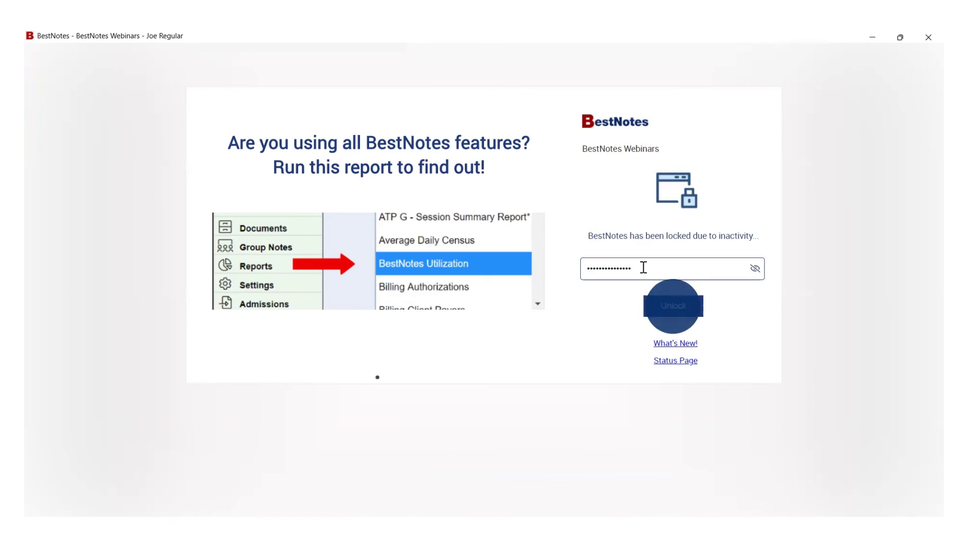